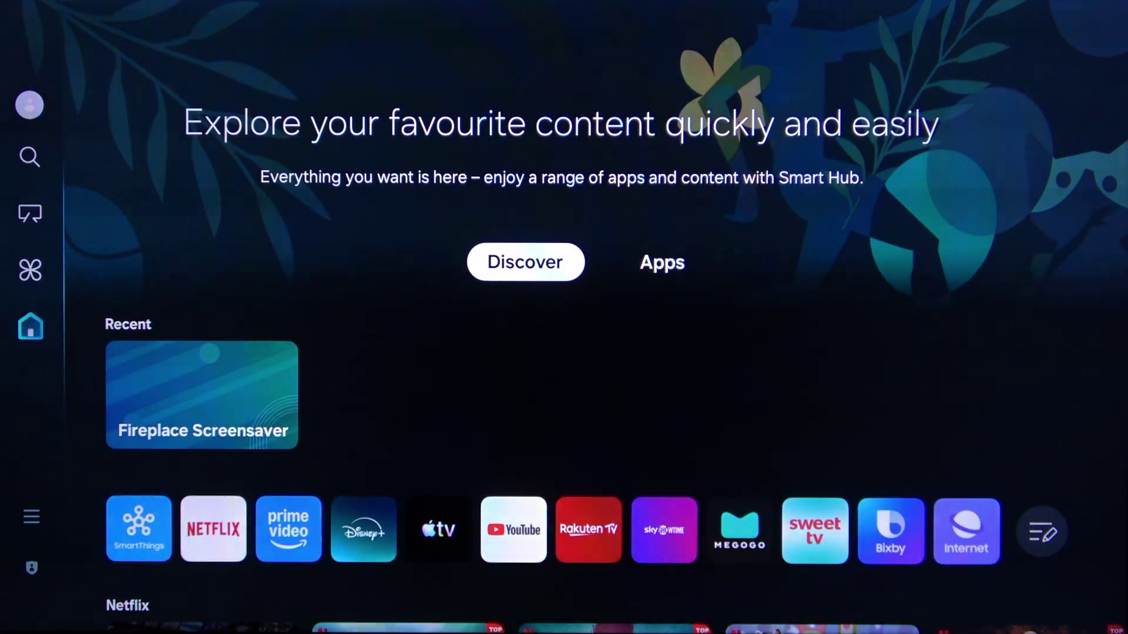
# Move down into the apps row and right toward the Internet browser tile.
pyautogui.press('Down')
pyautogui.press('Down')
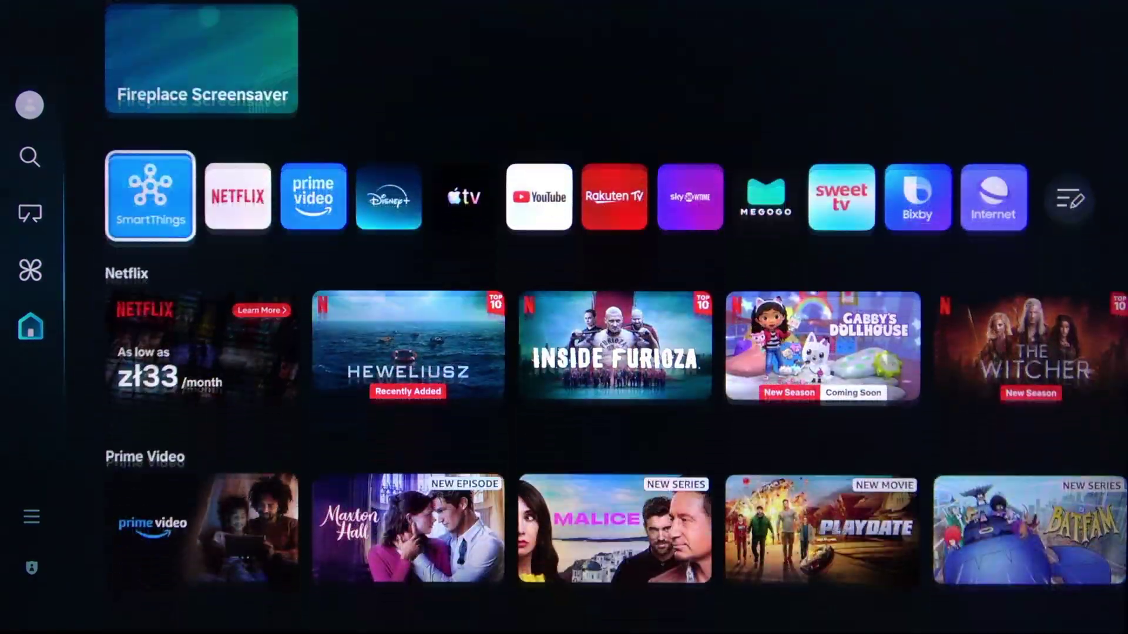
pyautogui.press('Right')
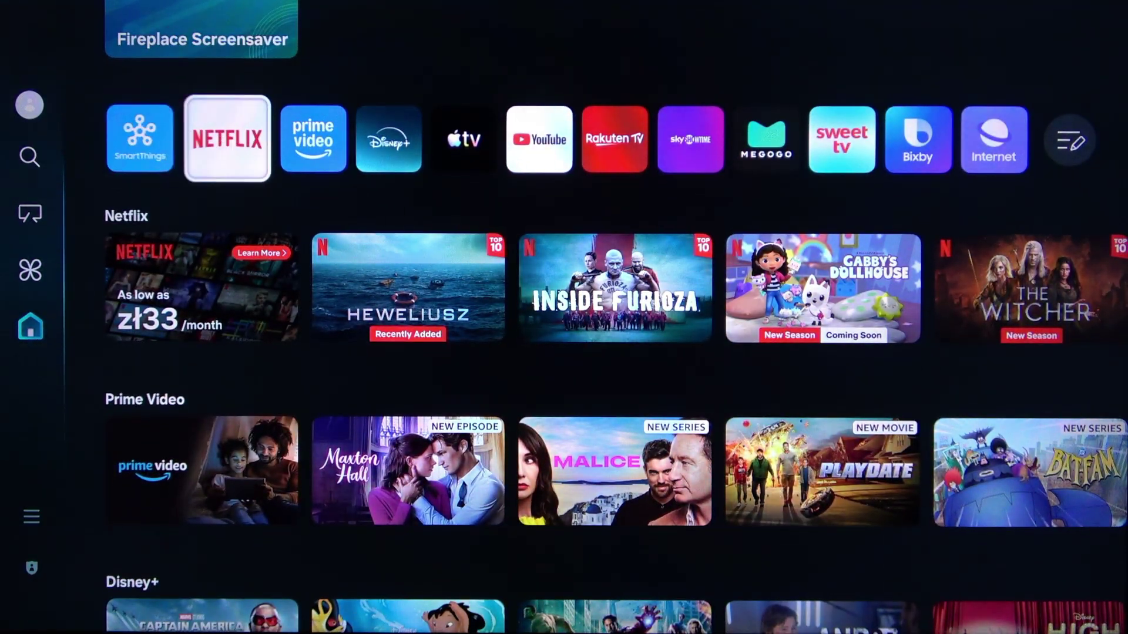
pyautogui.press('Right')
pyautogui.press('Right')
pyautogui.press('Right')
pyautogui.press('Right')
pyautogui.press('Right')
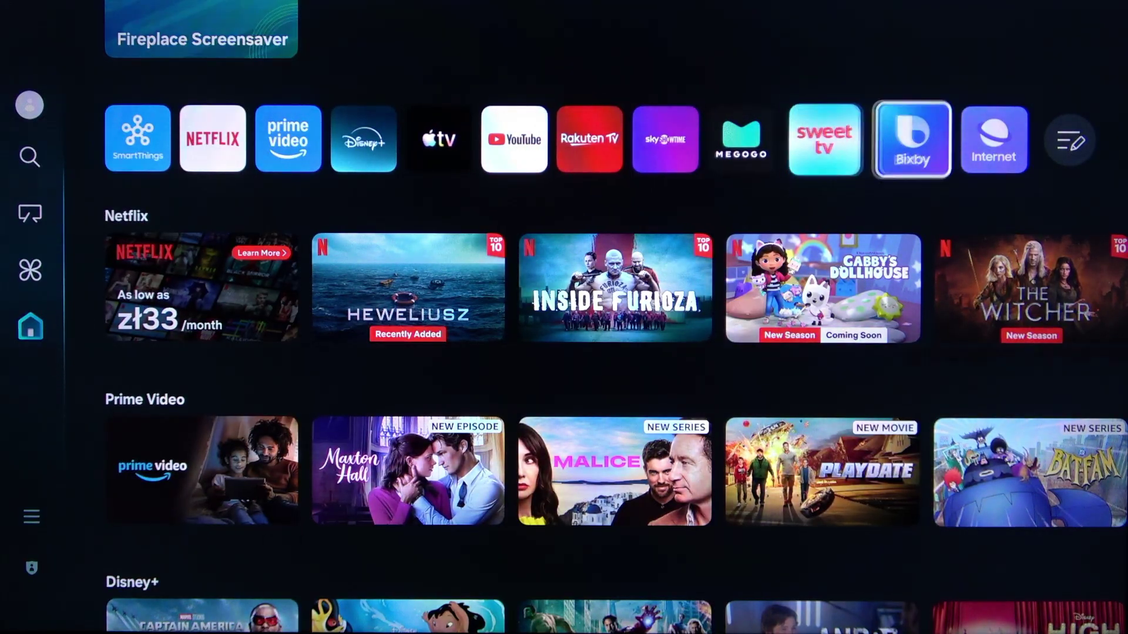
pyautogui.press('Right')
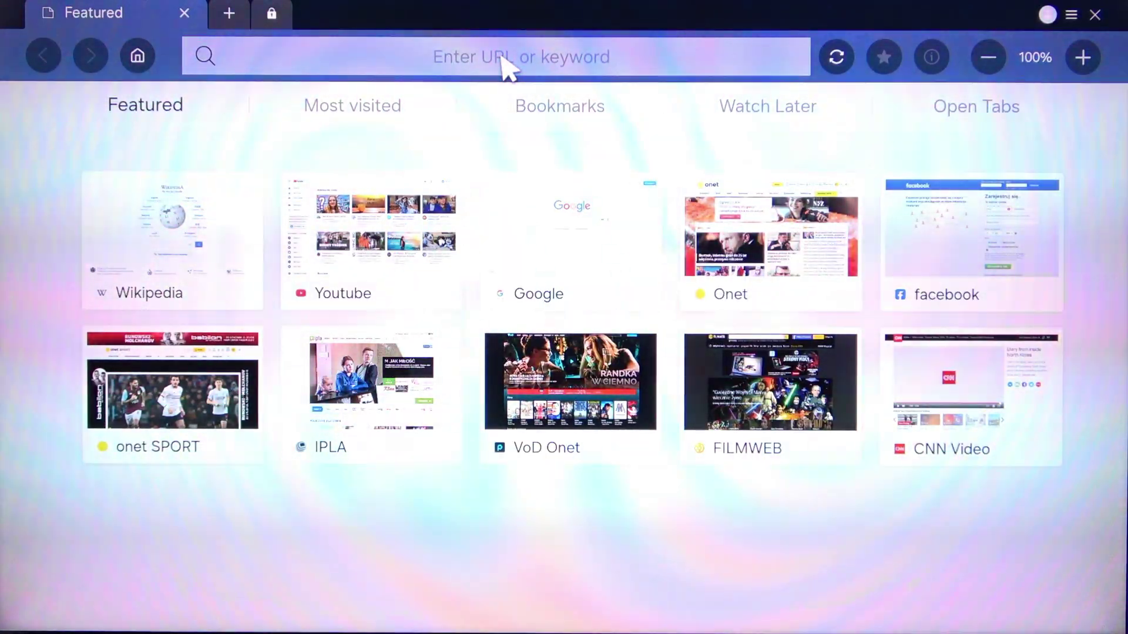
# Focus the address bar, then dismiss the on-screen keyboard without entering a URL.
pyautogui.click(503, 56)
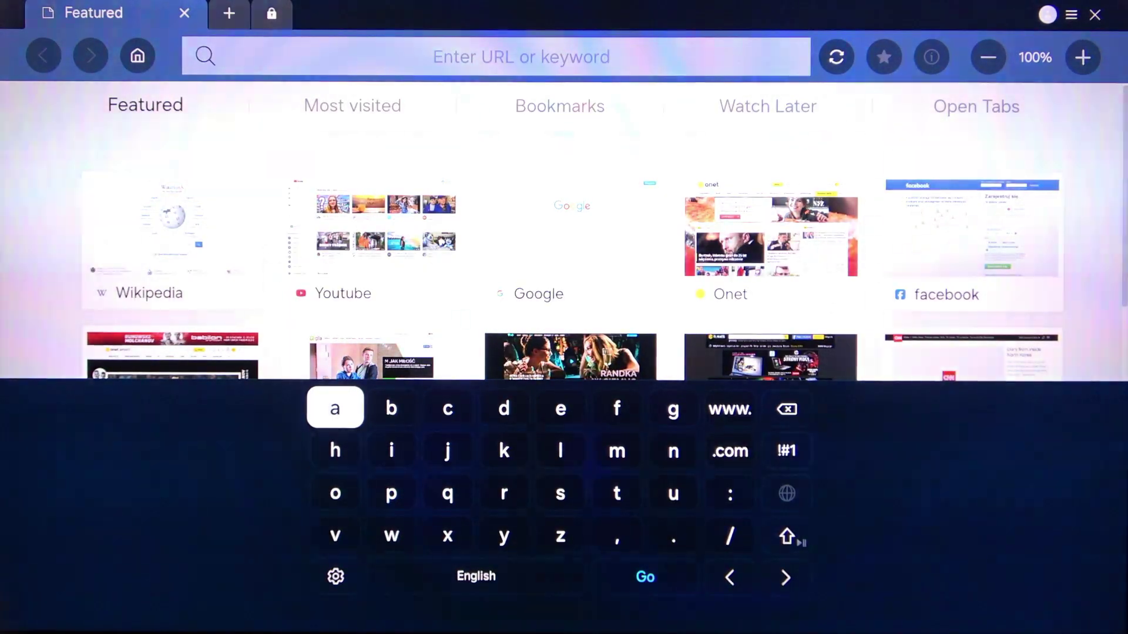
pyautogui.press('Escape')
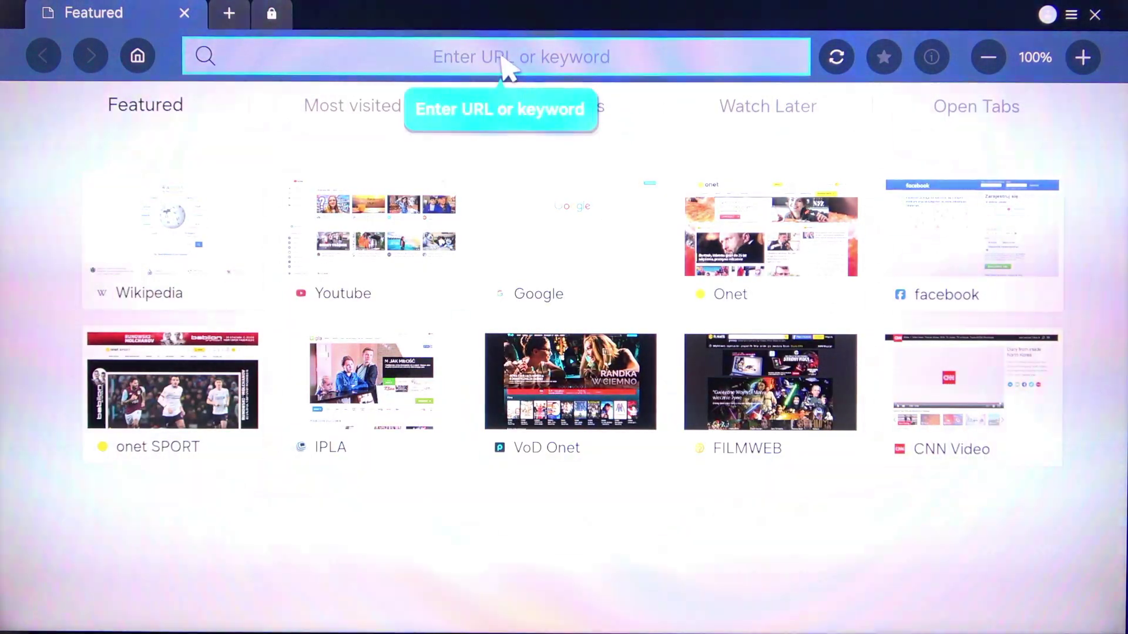
# Load wikipedia.org from its tile on the Featured page.
pyautogui.click(179, 236)
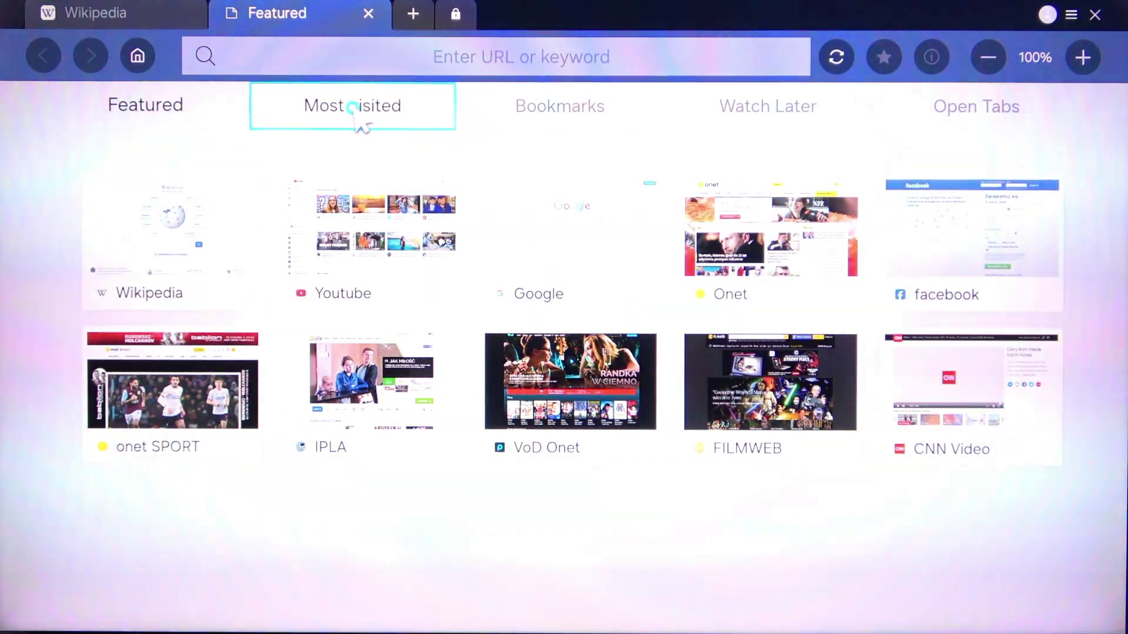
# Load filmweb.pl in the new tab, then switch back to the Wikipedia tab.
pyautogui.click(779, 394)
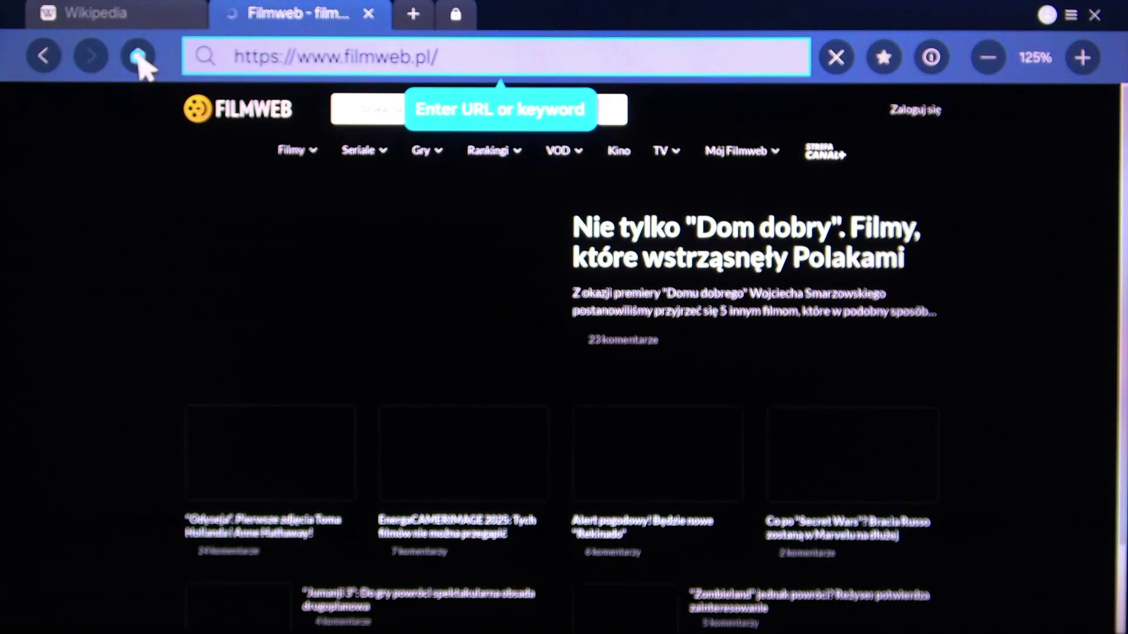
pyautogui.click(108, 20)
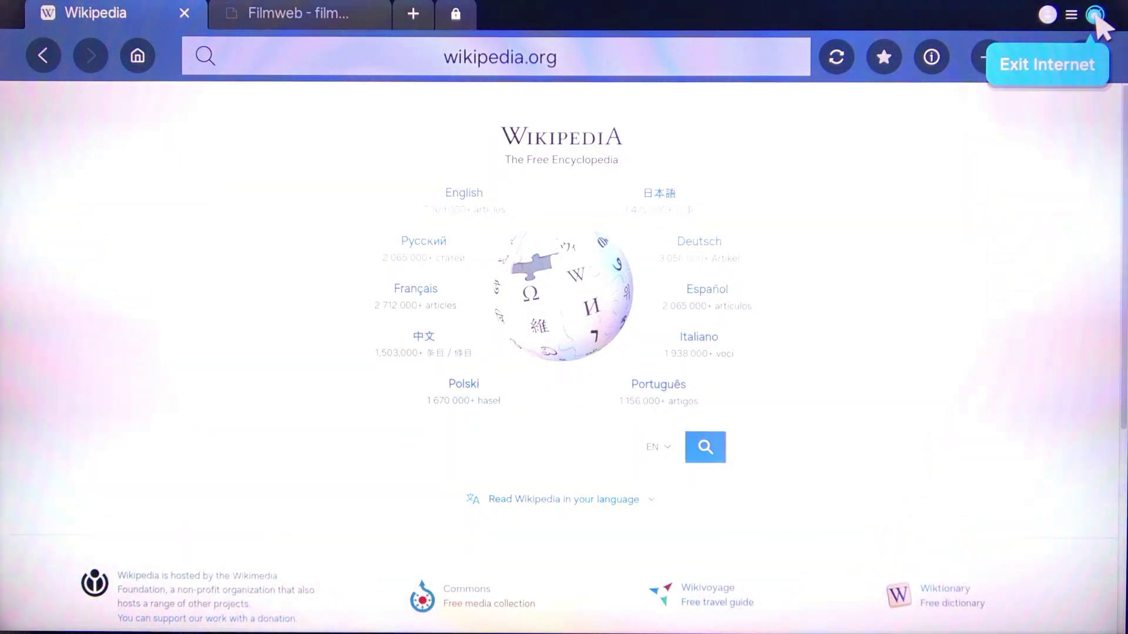
# Exit the Internet browser and confirm, returning to the Smart Hub home screen.
pyautogui.click(1095, 16)
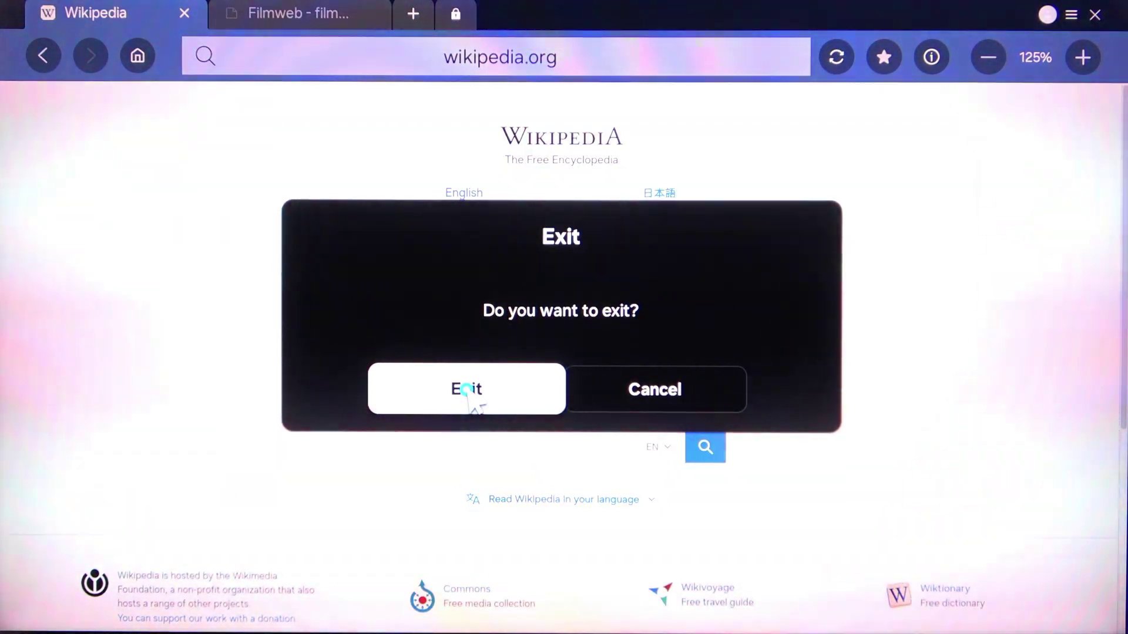
pyautogui.click(472, 401)
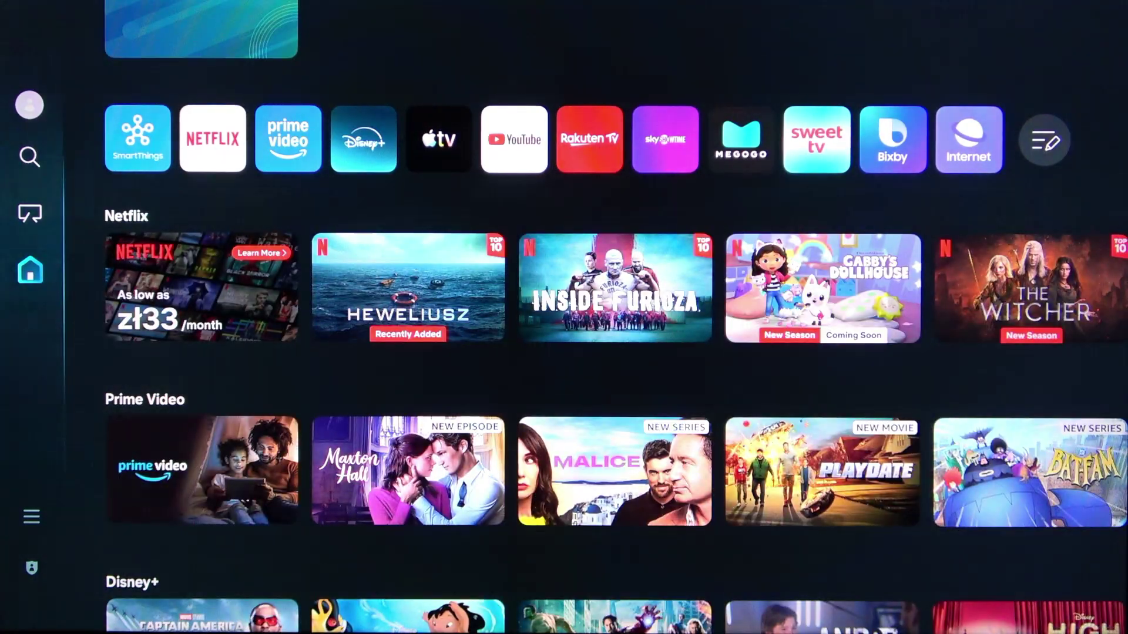
# Move focus back up to the Discover tab at the top of the home screen.
pyautogui.press('Down')
pyautogui.press('Up')
pyautogui.press('Up')
pyautogui.press('Up')
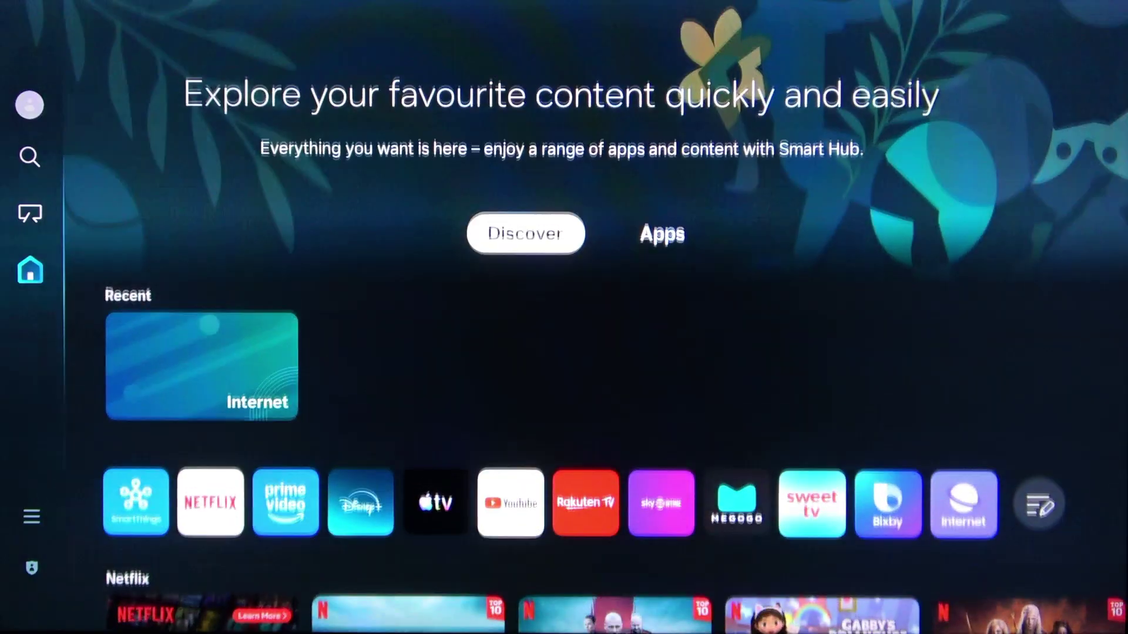